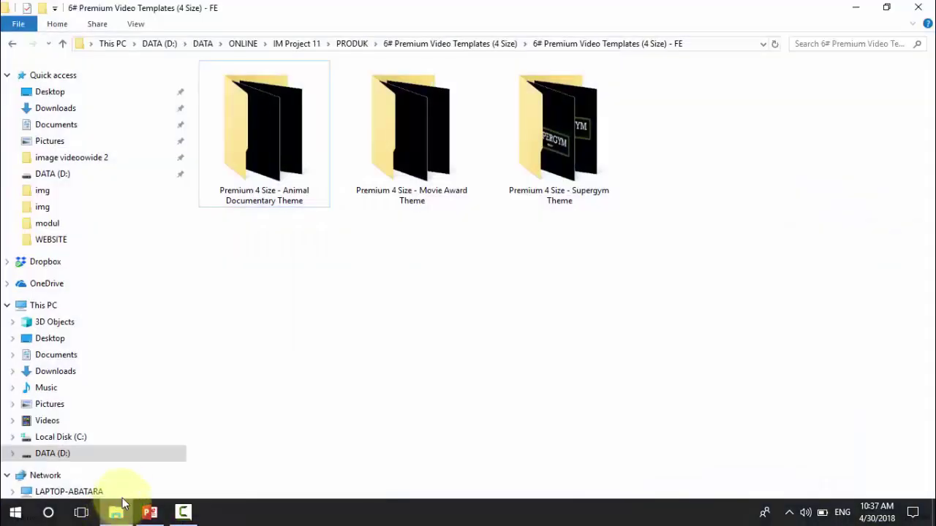
# Open the Premium 4 Size - Supergym Theme folder
pyautogui.click(363, 325)
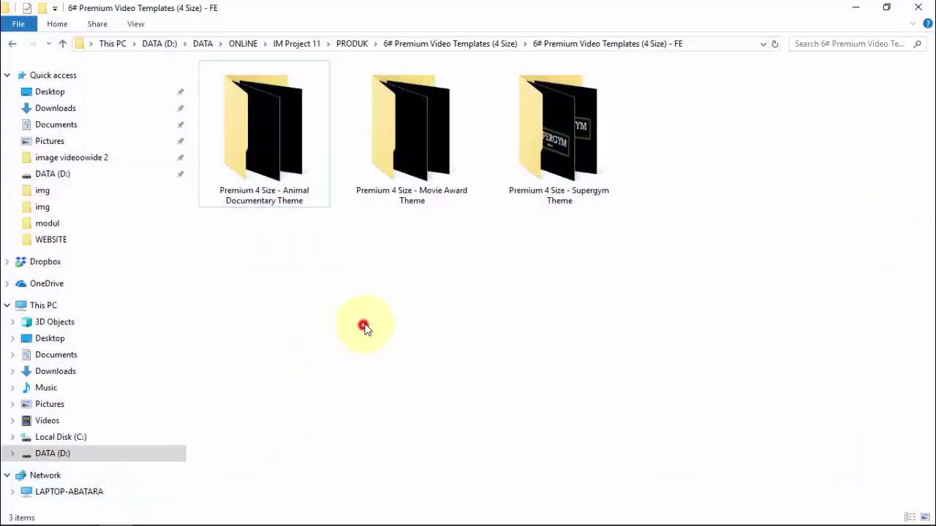
pyautogui.click(585, 151)
pyautogui.doubleClick(594, 142)
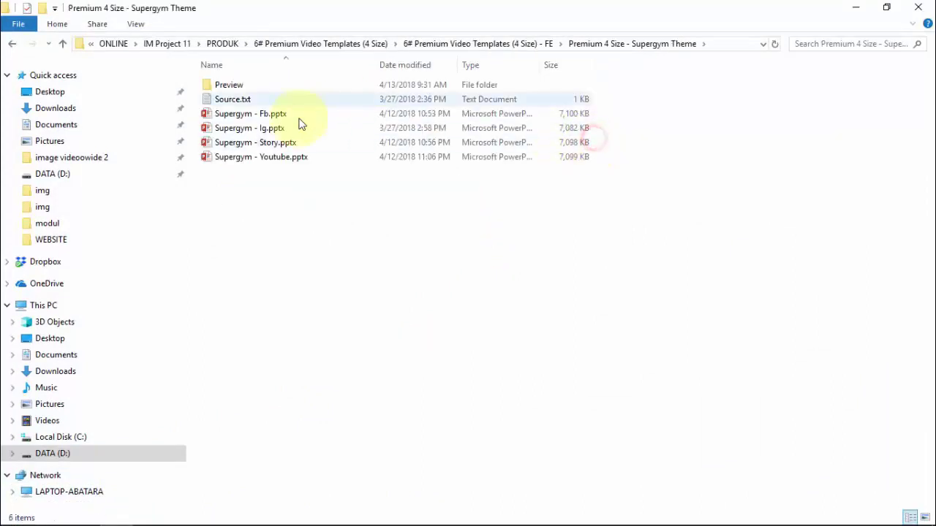
# Open the Supergym - Youtube.pptx presentation in PowerPoint
pyautogui.click(270, 156)
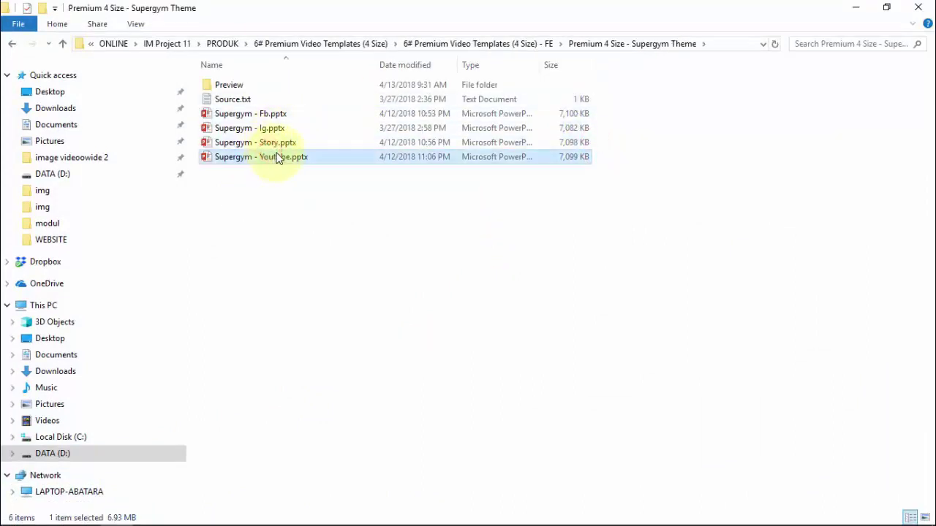
pyautogui.click(278, 159)
pyautogui.moveTo(275, 156); pyautogui.dragTo(346, 184)
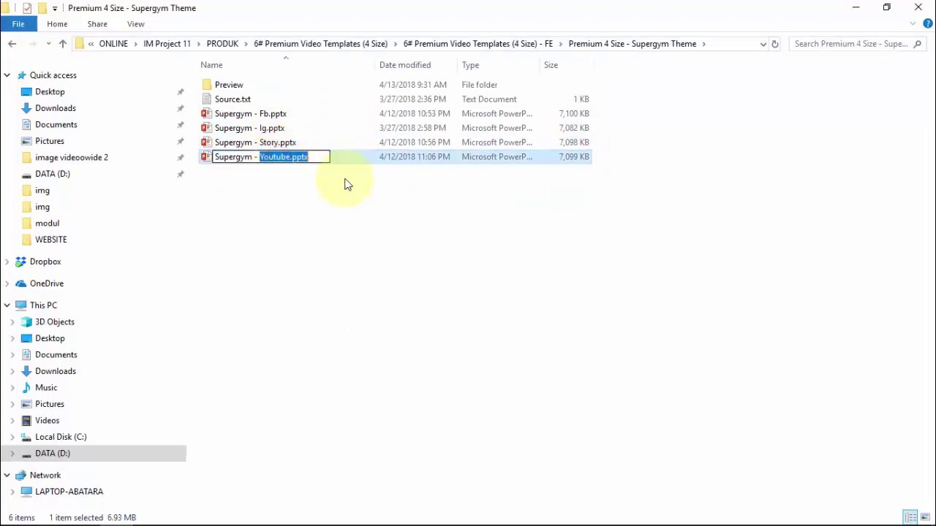
pyautogui.click(348, 179)
pyautogui.doubleClick(330, 163)
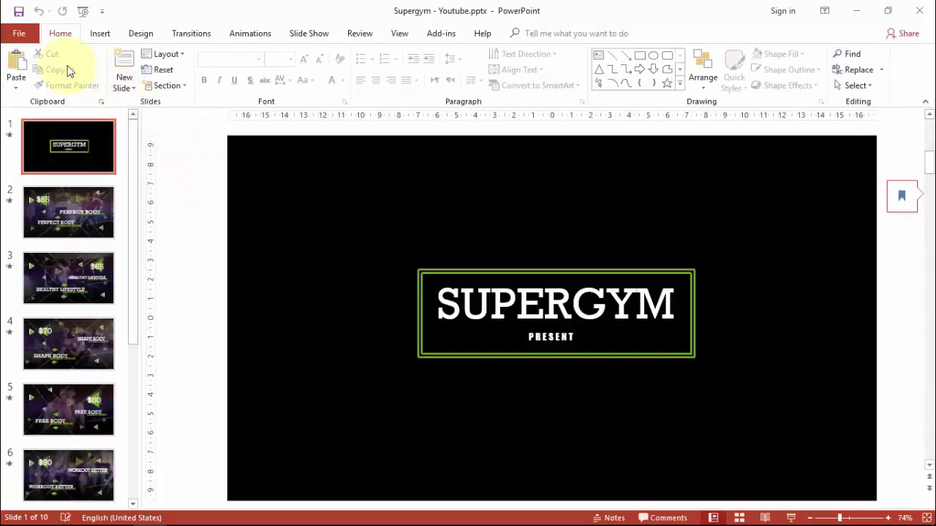
# Save a copy of the presentation in the same folder as Supergym - Youtube_editing.pptx
pyautogui.click(20, 33)
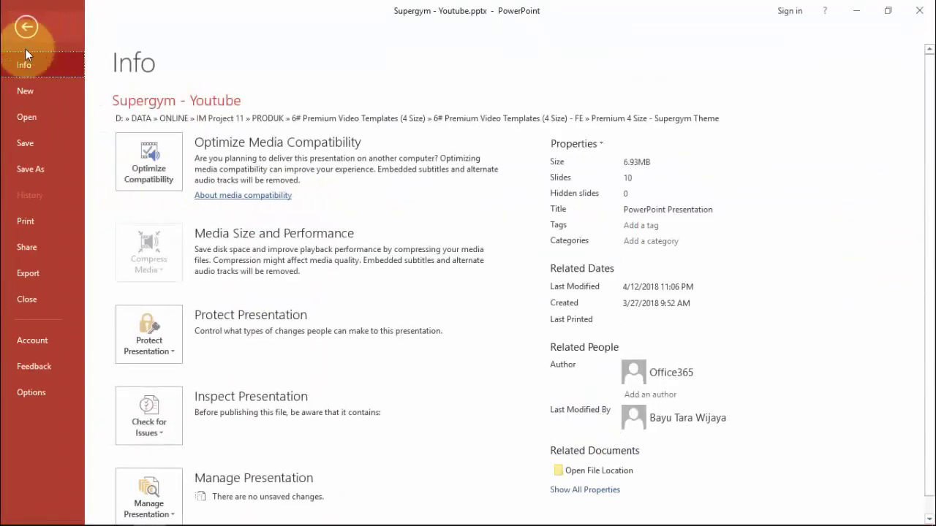
pyautogui.click(48, 168)
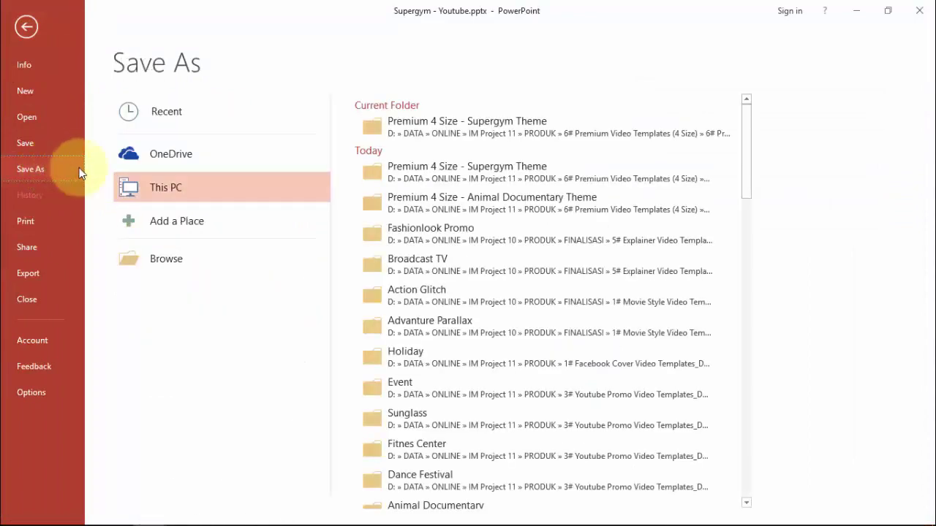
pyautogui.click(188, 263)
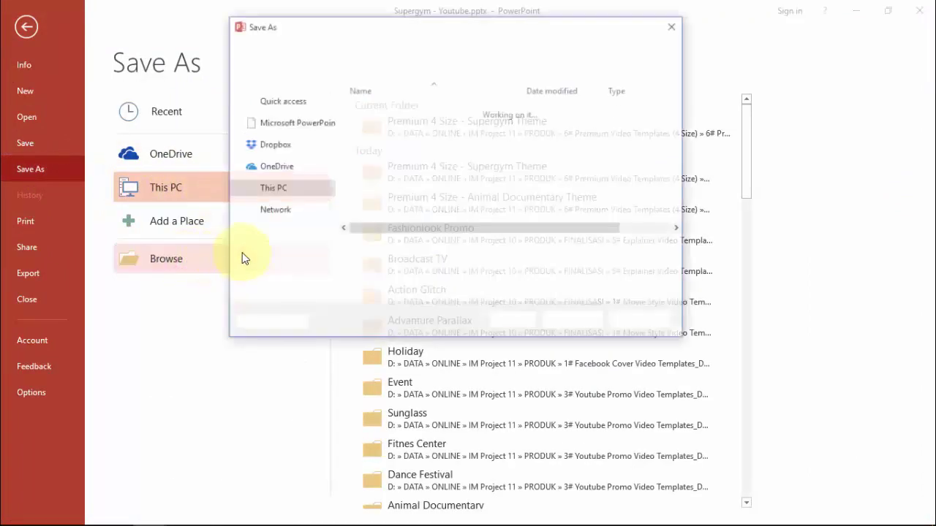
pyautogui.click(429, 249)
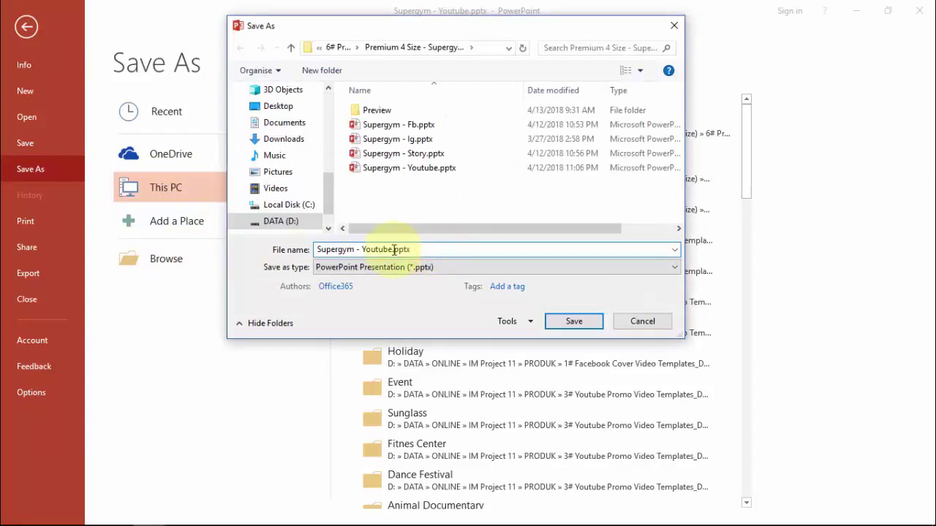
pyautogui.click(394, 250)
pyautogui.write('_ed')
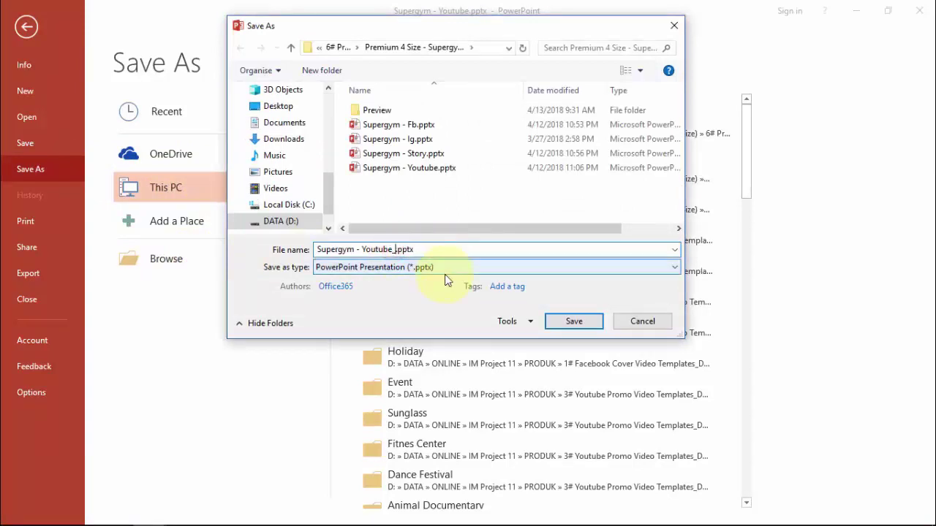
pyautogui.write('iting')
pyautogui.click(560, 321)
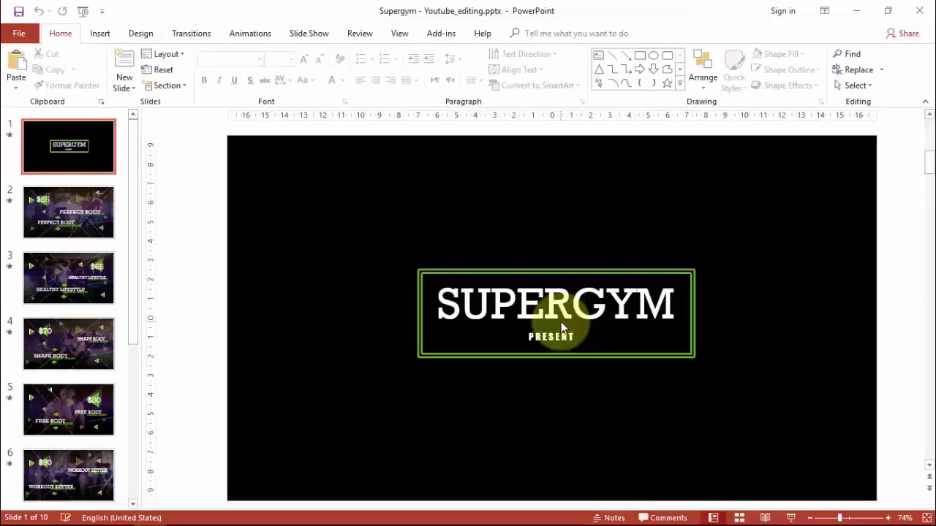
# Go to slide 2 and examine the large green triangle among its overlapping objects
pyautogui.click(103, 208)
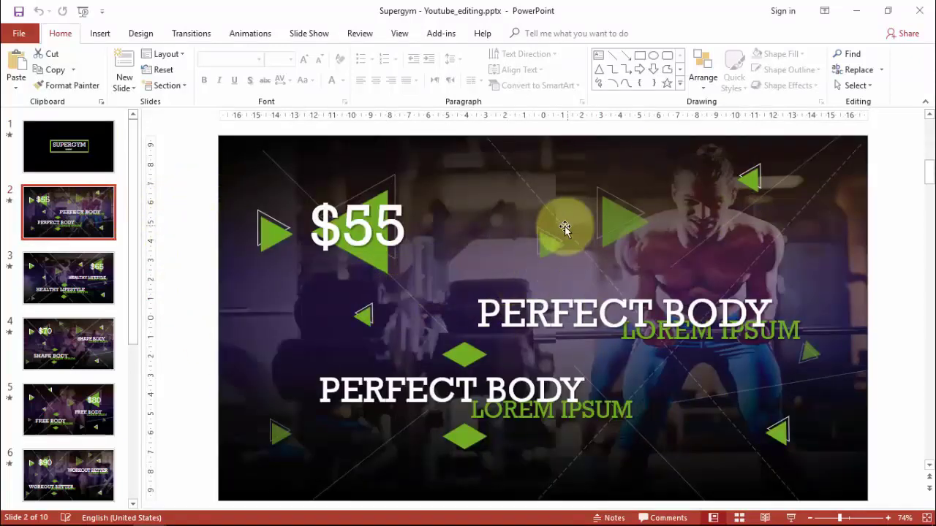
pyautogui.click(620, 212)
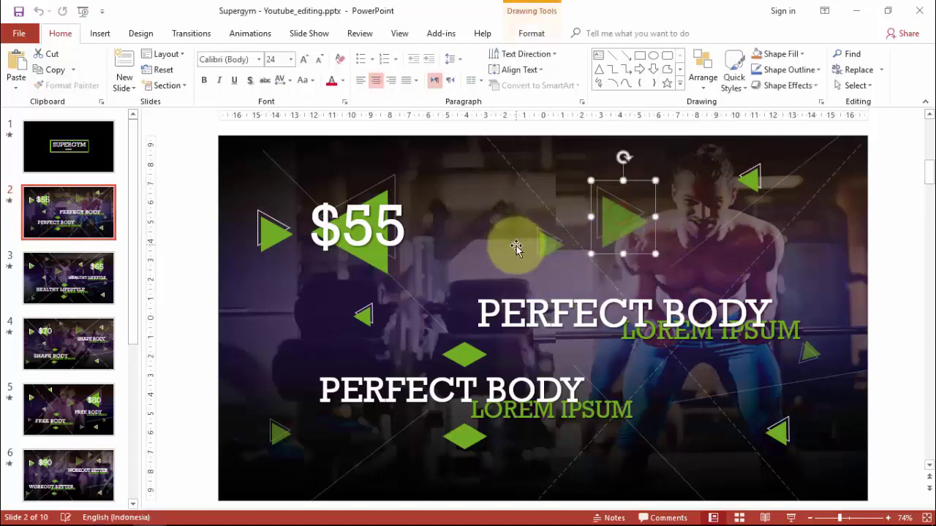
pyautogui.click(194, 257)
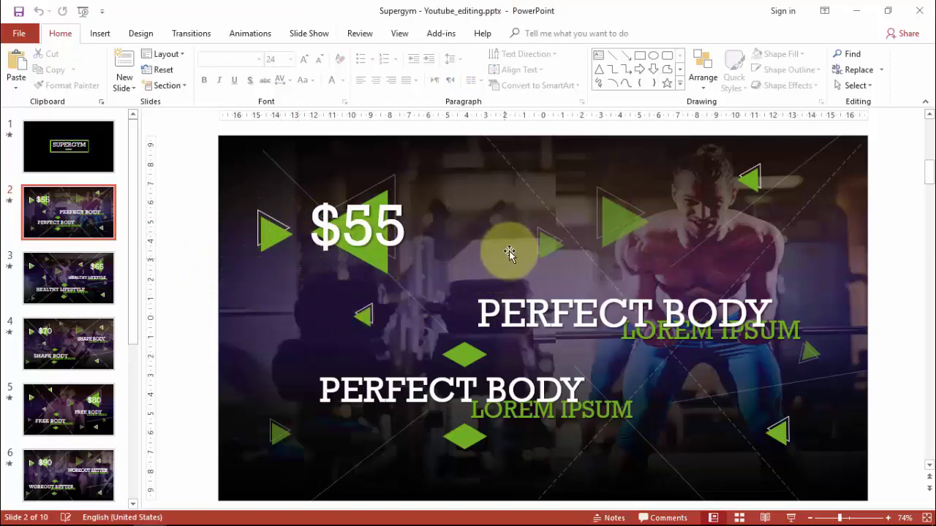
# Switch to the Animal Documentary - Standart presentation and preview the animations of slides 1 and 2
pyautogui.moveTo(334, 520)
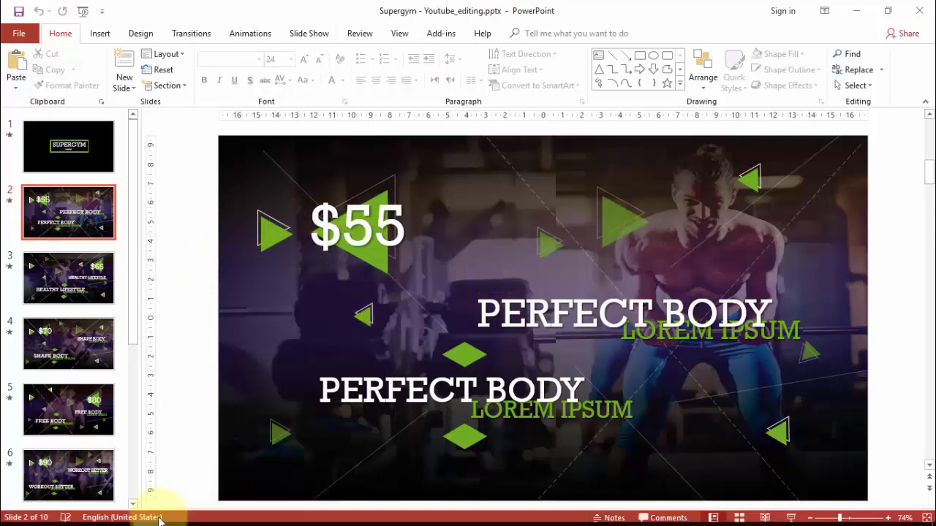
pyautogui.click(150, 512)
pyautogui.click(108, 471)
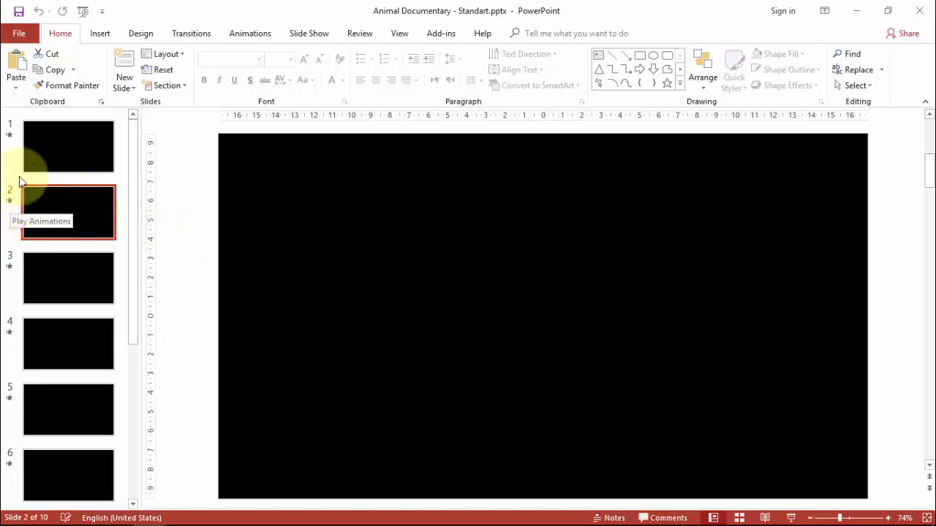
pyautogui.click(9, 138)
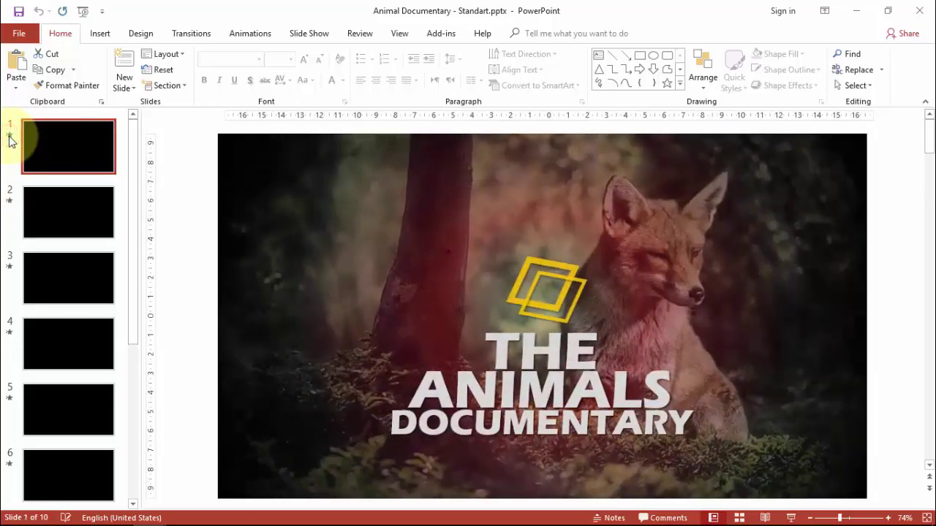
pyautogui.click(10, 203)
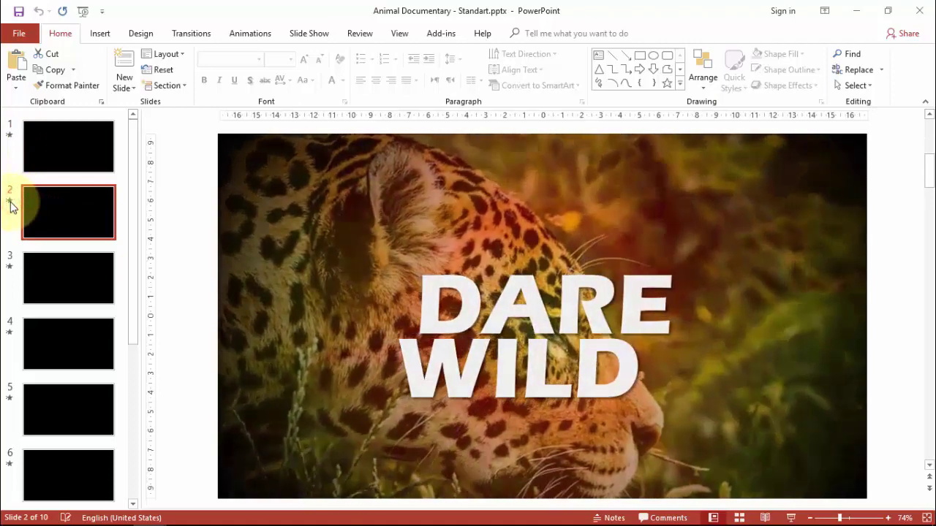
pyautogui.click(176, 224)
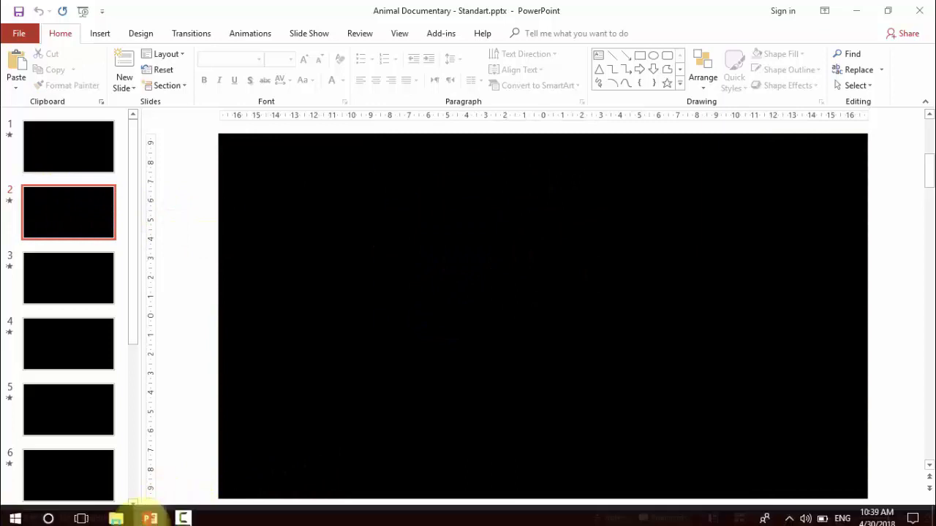
# Return to the Supergym - Youtube_editing presentation and display the Selection Pane for slide 2
pyautogui.click(150, 513)
pyautogui.click(223, 462)
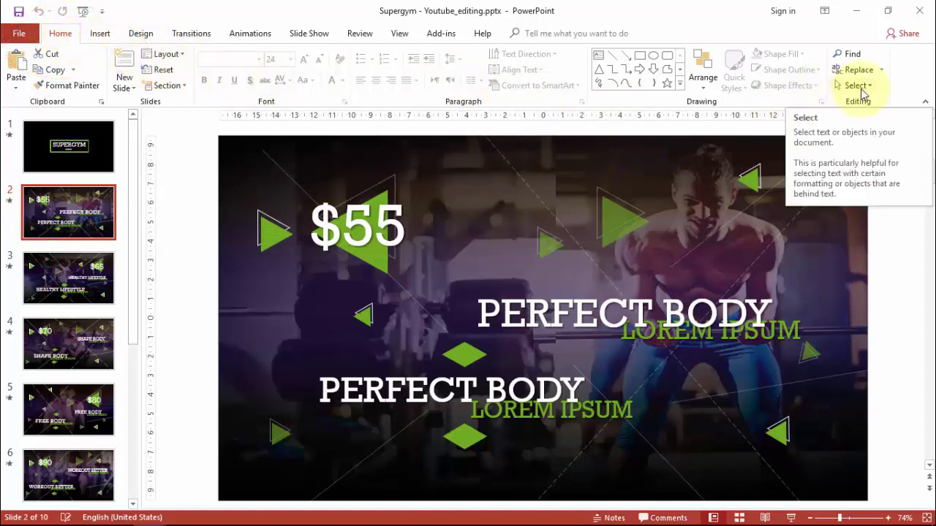
pyautogui.click(857, 86)
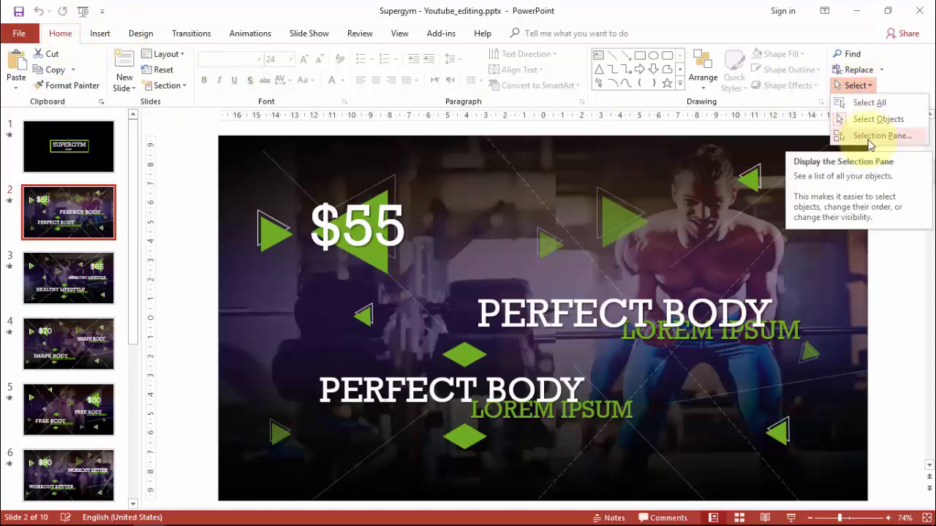
pyautogui.click(870, 137)
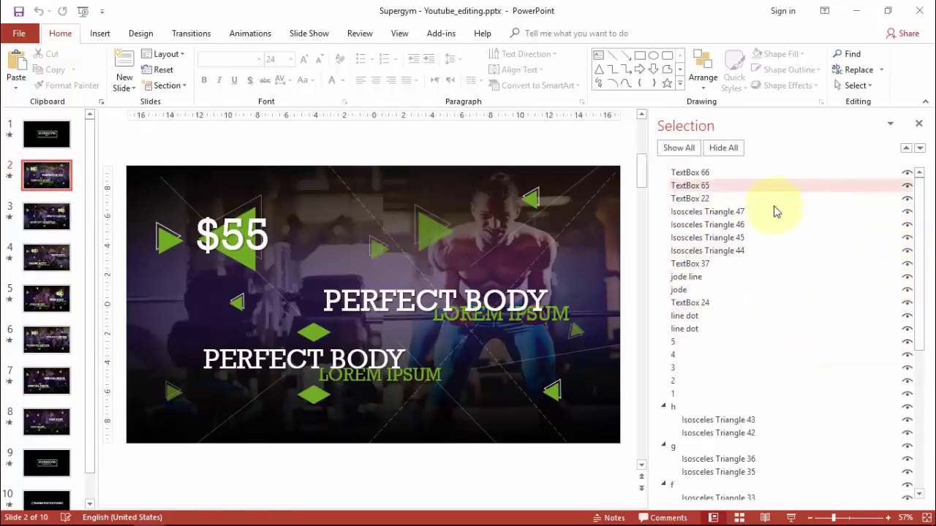
# Collapse the object groups h, g, f, e, d, c, b and a in slide 2's object list
pyautogui.click(663, 407)
pyautogui.click(664, 419)
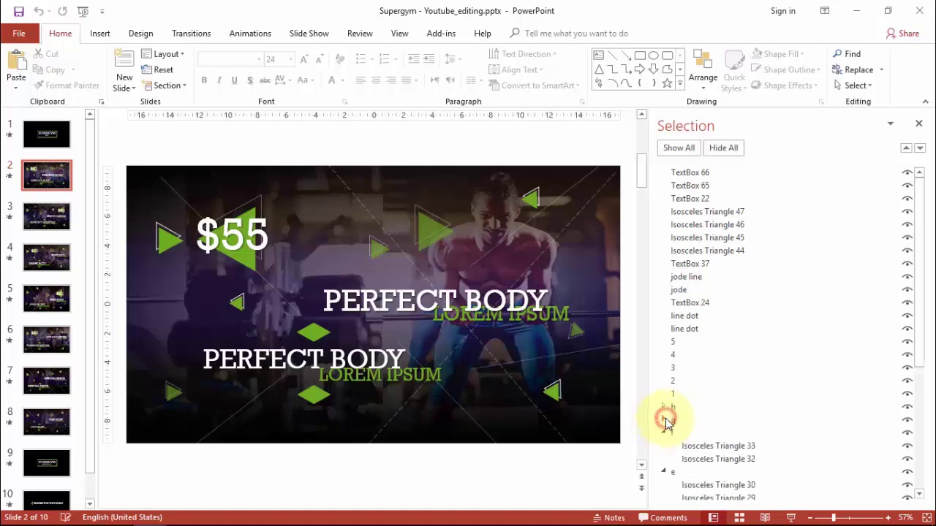
pyautogui.click(664, 433)
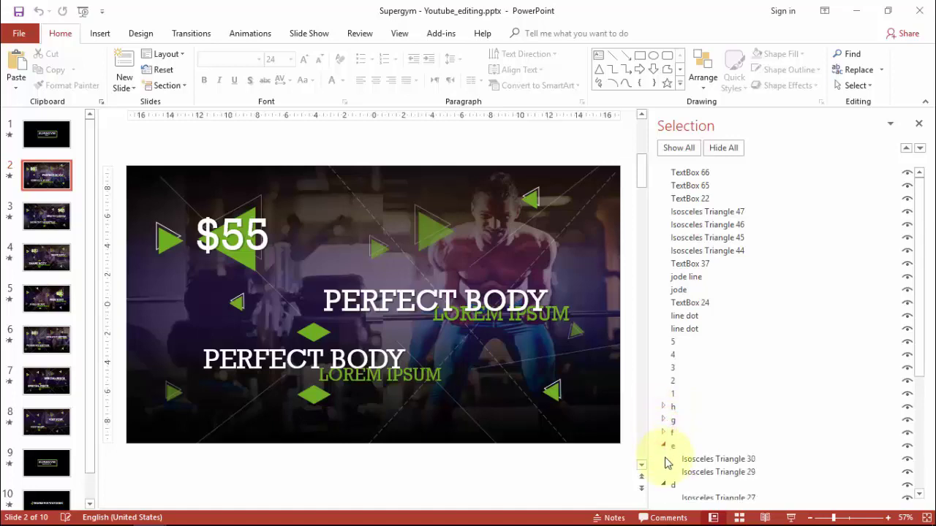
pyautogui.click(663, 445)
pyautogui.click(663, 459)
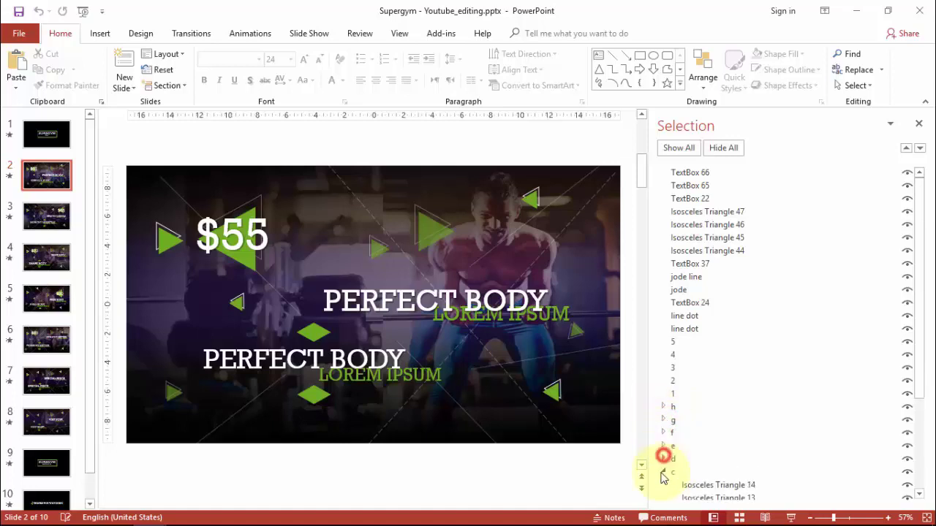
pyautogui.click(663, 472)
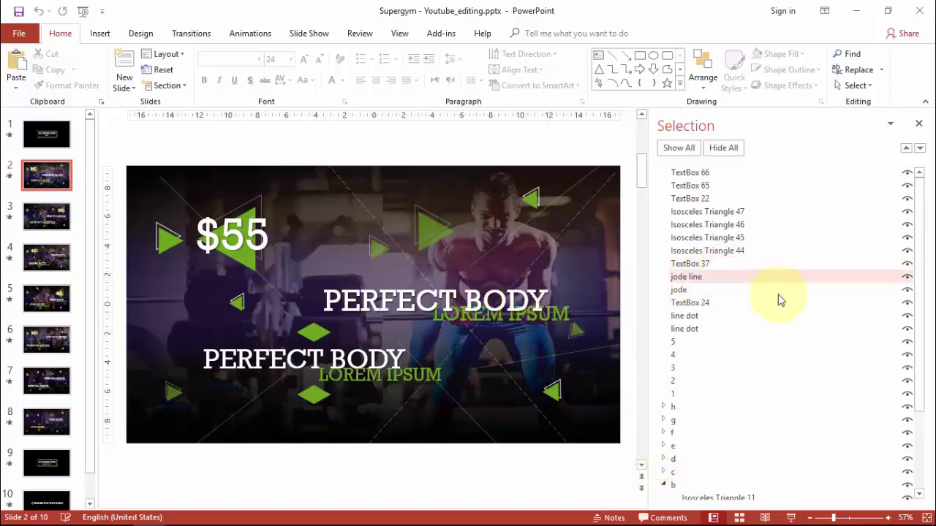
pyautogui.scroll(-2, 779, 329)
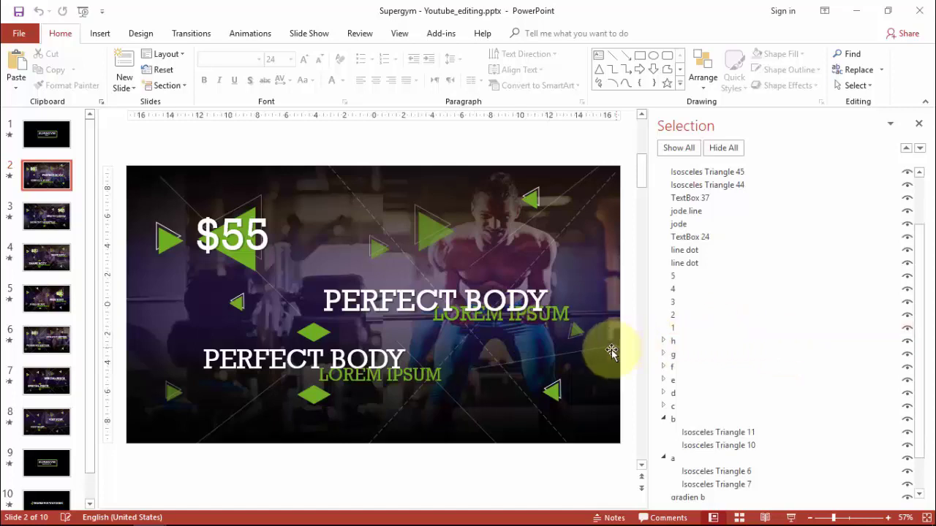
pyautogui.scroll(-1, 628, 387)
pyautogui.scroll(1, 578, 339)
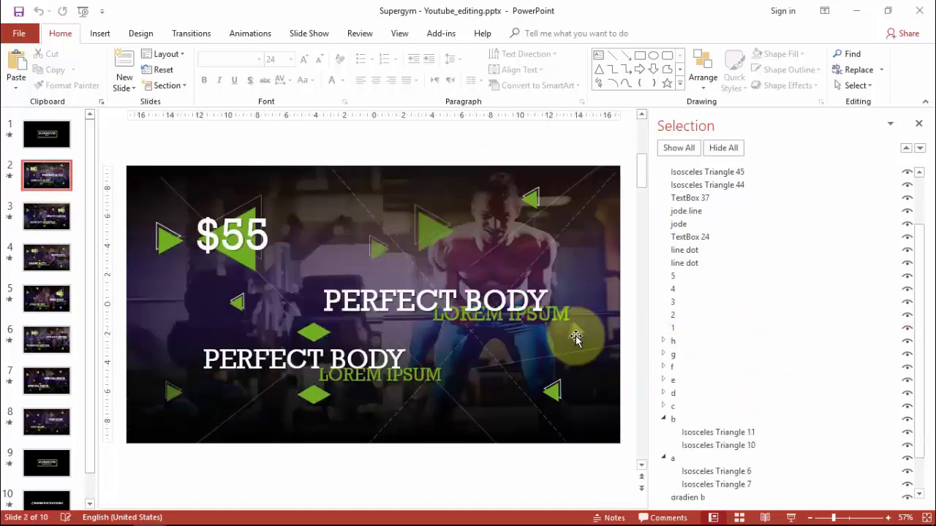
pyautogui.click(665, 419)
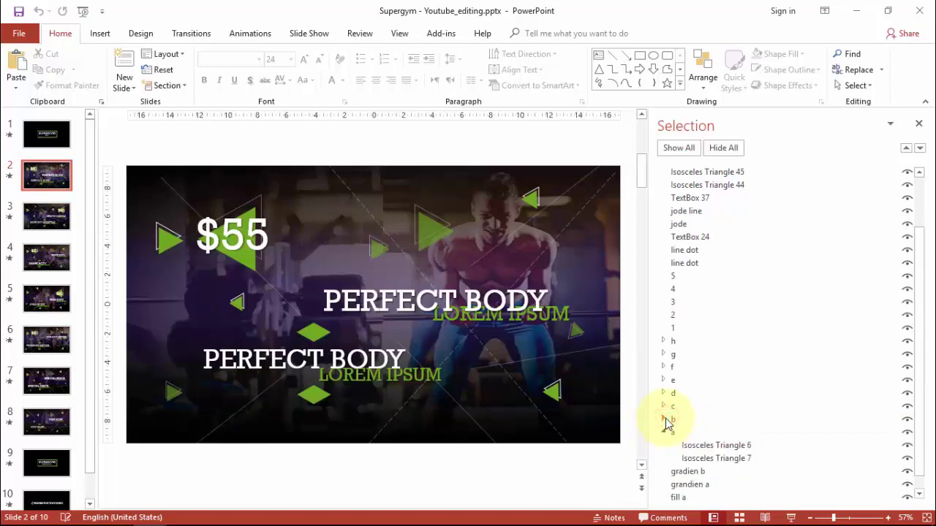
pyautogui.click(664, 431)
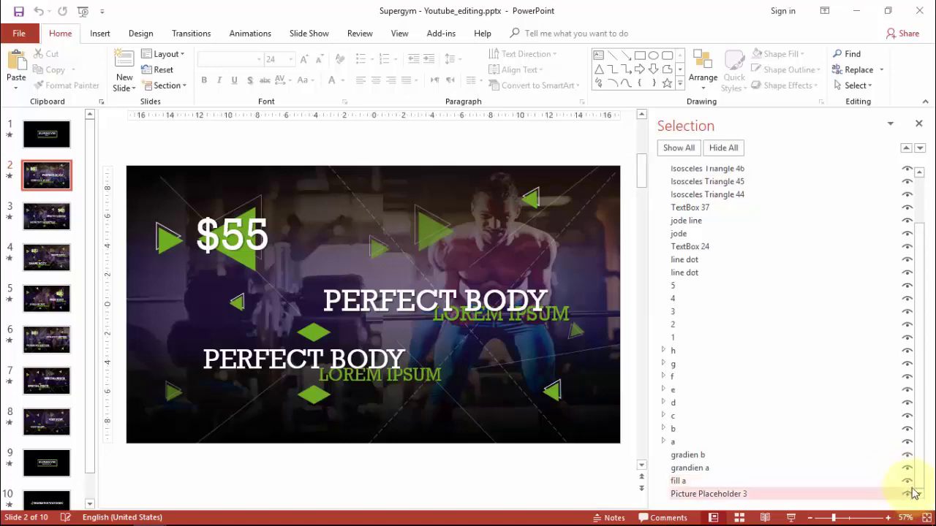
# Hide all objects on slide 2, then reveal the background layers Picture Placeholder 3, fill a, grandien a and gradien b
pyautogui.click(731, 147)
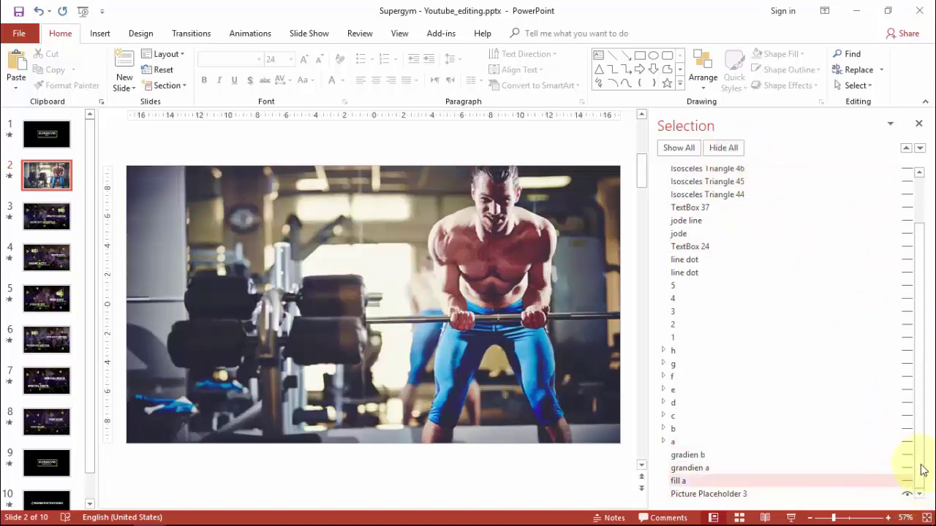
pyautogui.click(907, 481)
pyautogui.click(908, 461)
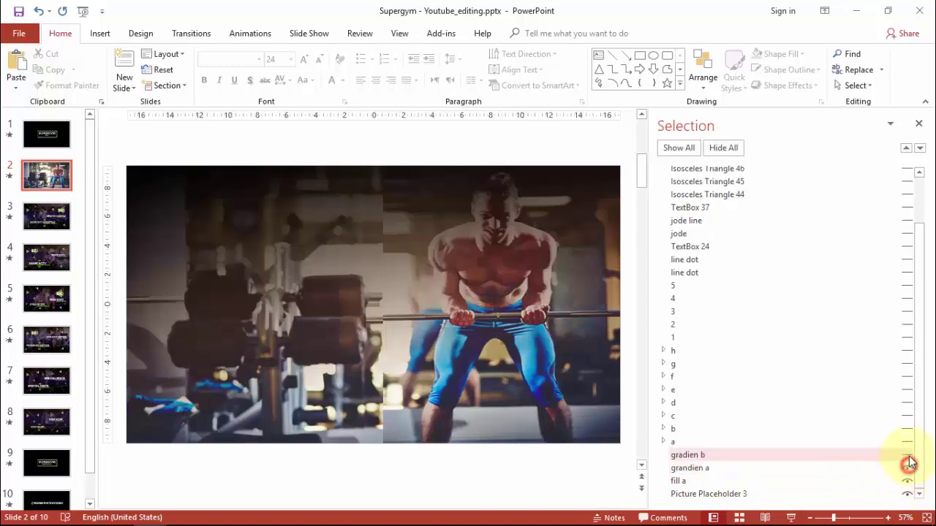
# Make the triangle groups a through h visible again, one after another
pyautogui.click(907, 442)
pyautogui.click(908, 429)
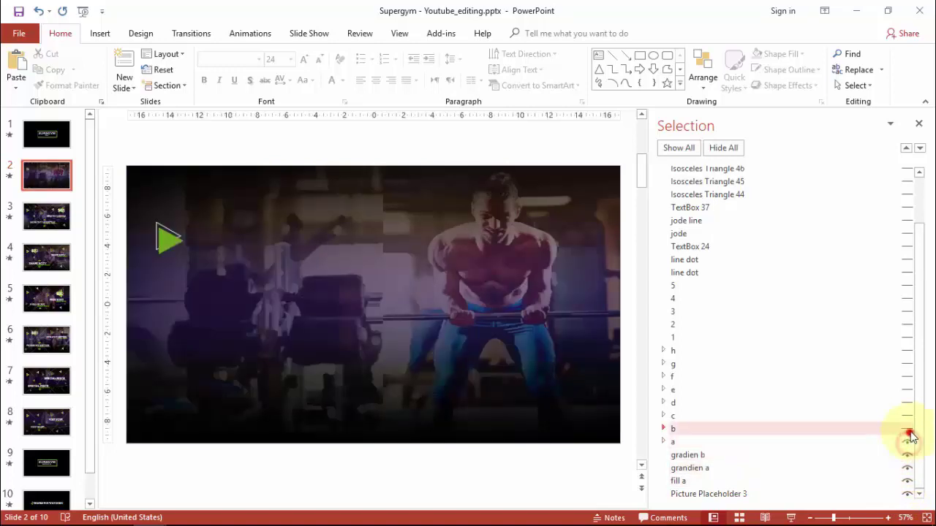
pyautogui.click(909, 416)
pyautogui.click(908, 403)
pyautogui.click(908, 390)
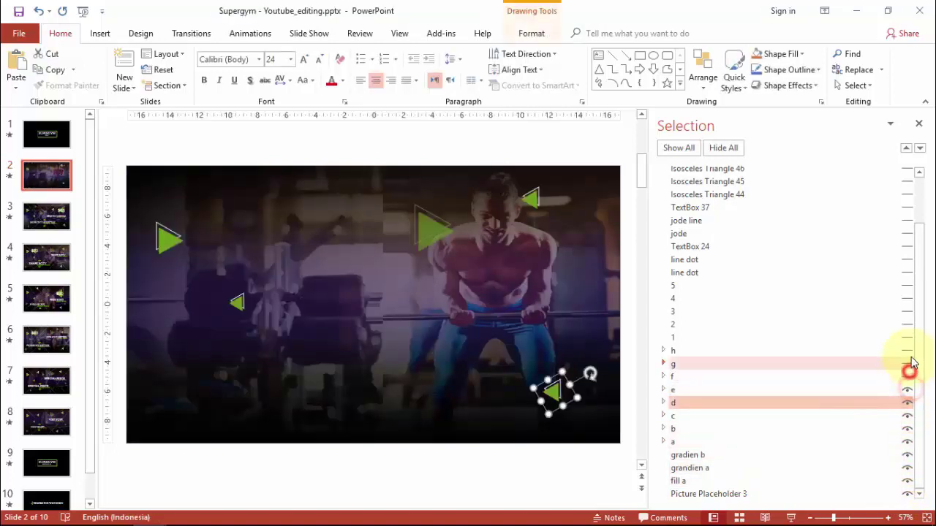
pyautogui.click(908, 376)
pyautogui.click(907, 363)
pyautogui.click(908, 350)
# Make the line objects 1 to 5 and both line dot objects visible again
pyautogui.click(908, 337)
pyautogui.click(908, 312)
pyautogui.click(908, 285)
pyautogui.click(907, 273)
pyautogui.click(907, 260)
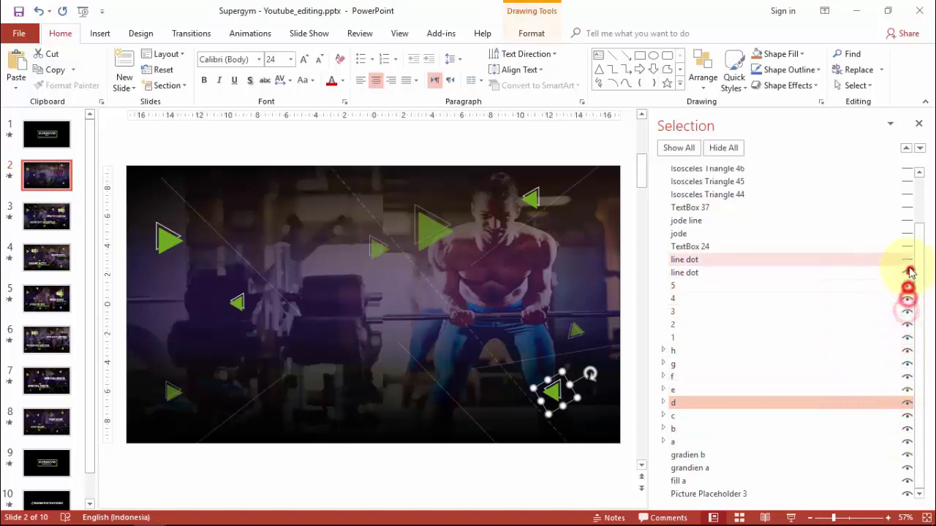
# Make TextBox 24, jode, jode line, TextBox 37 and Isosceles Triangles 44, 45 and 46 visible on slide 2
pyautogui.click(906, 248)
pyautogui.click(906, 233)
pyautogui.click(906, 220)
pyautogui.click(907, 208)
pyautogui.click(907, 194)
pyautogui.click(907, 181)
pyautogui.click(907, 168)
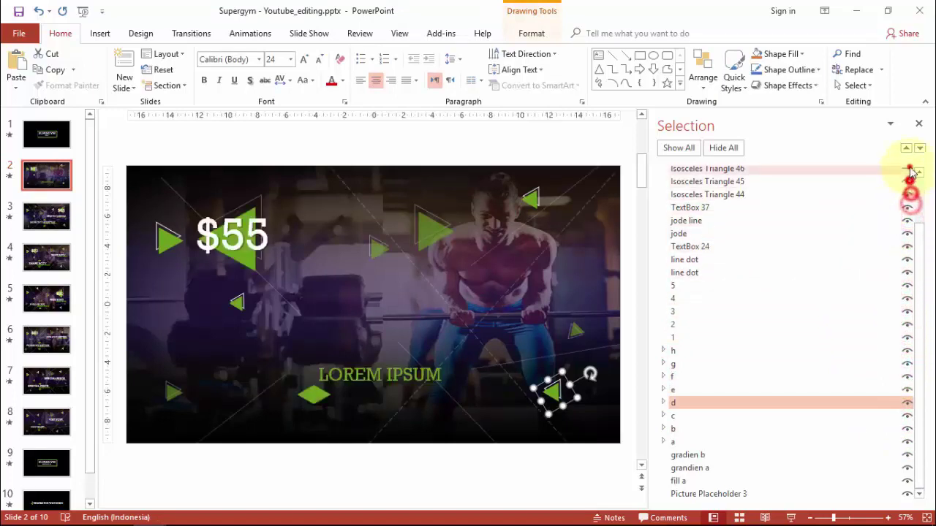
pyautogui.moveTo(920, 234); pyautogui.dragTo(932, 198)
pyautogui.click(906, 207)
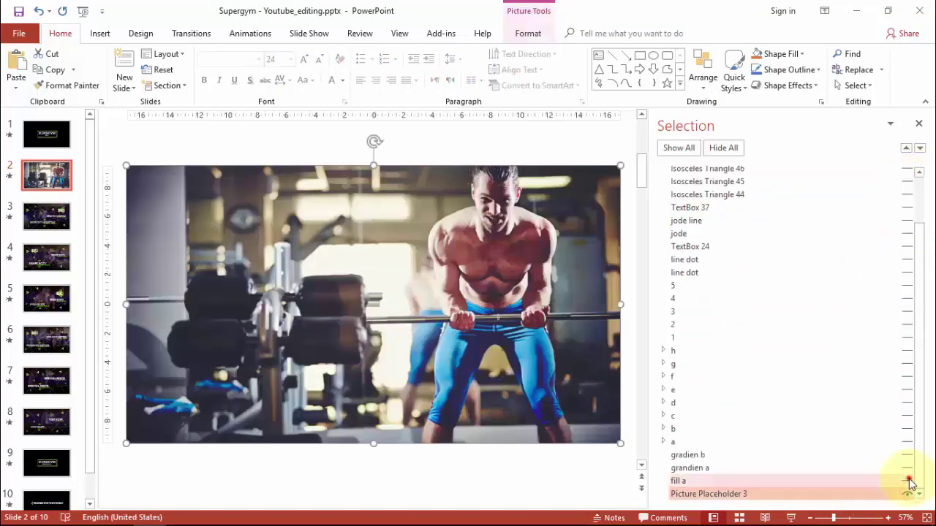
# Make the background layers fill a, grandien a and gradien b visible above the gym picture
pyautogui.click(908, 481)
pyautogui.click(907, 468)
pyautogui.click(907, 454)
# Make the triangle groups a, b, c, d, e, f and h visible on slide 2
pyautogui.click(907, 441)
pyautogui.click(907, 428)
pyautogui.click(907, 415)
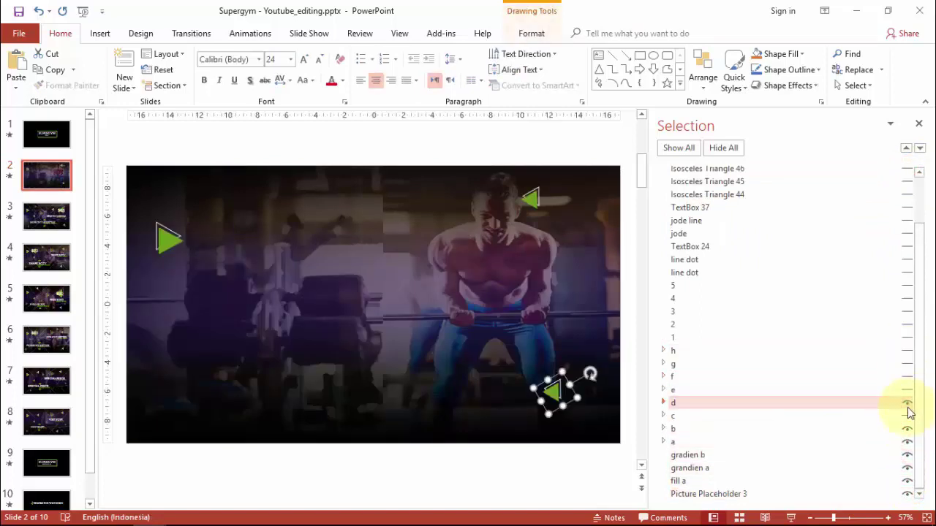
pyautogui.click(907, 403)
pyautogui.click(907, 389)
pyautogui.click(907, 377)
pyautogui.click(907, 350)
# Make the line objects 1 to 5, the triangle group g and both line dot objects visible
pyautogui.click(907, 337)
pyautogui.click(907, 324)
pyautogui.click(907, 312)
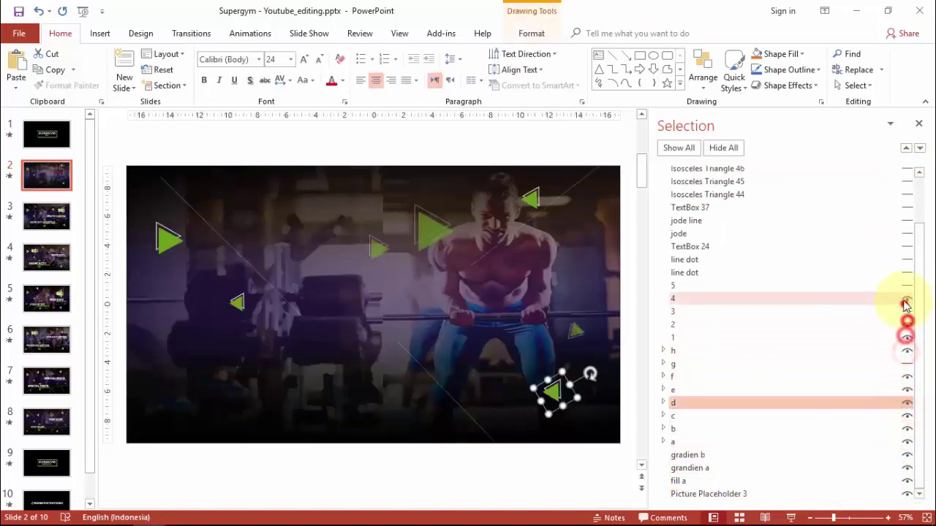
pyautogui.click(907, 298)
pyautogui.click(904, 286)
pyautogui.click(907, 363)
pyautogui.click(907, 272)
pyautogui.click(907, 260)
# Make TextBox 24 visible and replace its LOREM IPSUM placeholder with "Edit text"
pyautogui.click(907, 246)
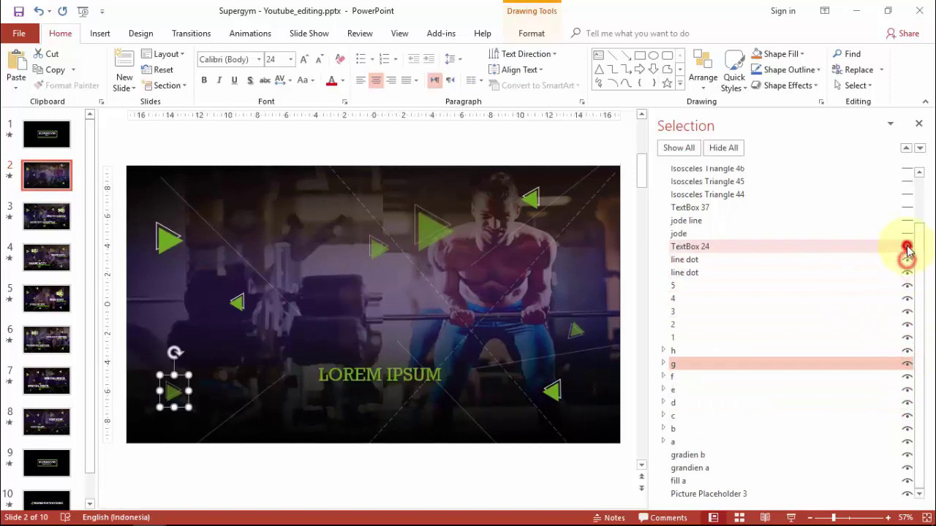
pyautogui.click(410, 374)
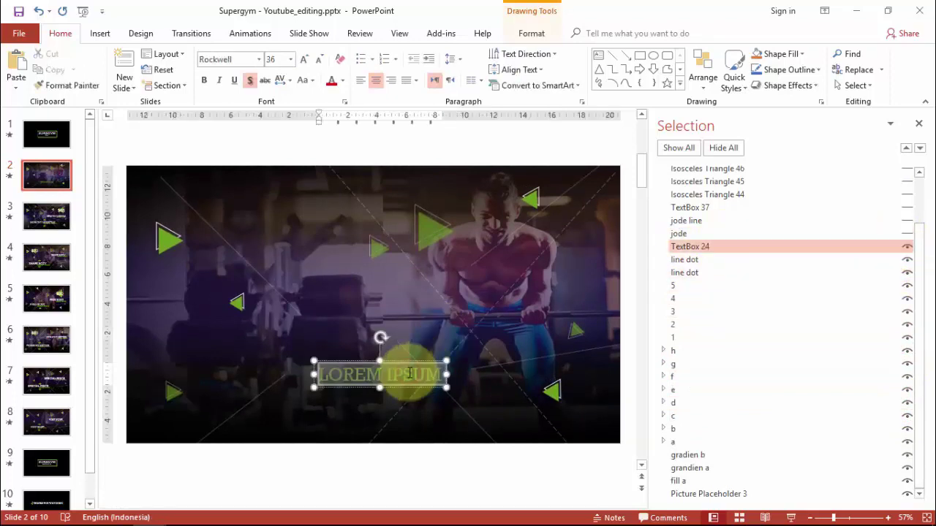
pyautogui.hotkey('ctrl', 'a')
pyautogui.write('edit text')
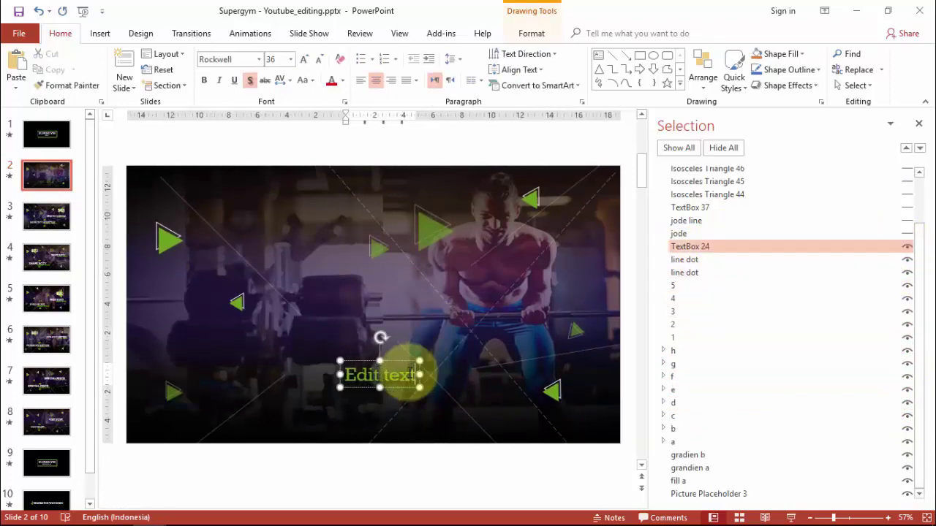
# Make jode, jode line and TextBox 37 visible, and change the price in TextBox 37 to $777
pyautogui.click(906, 234)
pyautogui.click(906, 210)
pyautogui.click(261, 232)
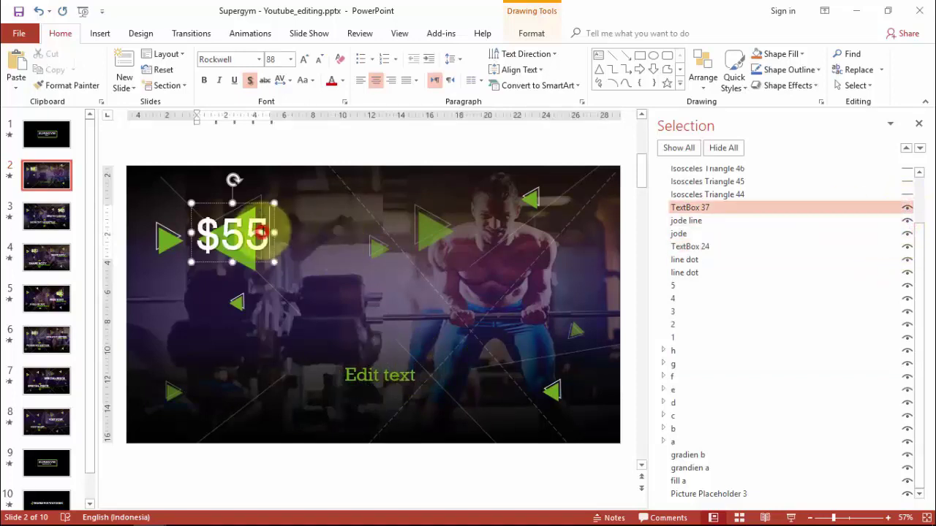
pyautogui.press('BackSpace')
pyautogui.press('BackSpace')
pyautogui.write('777')
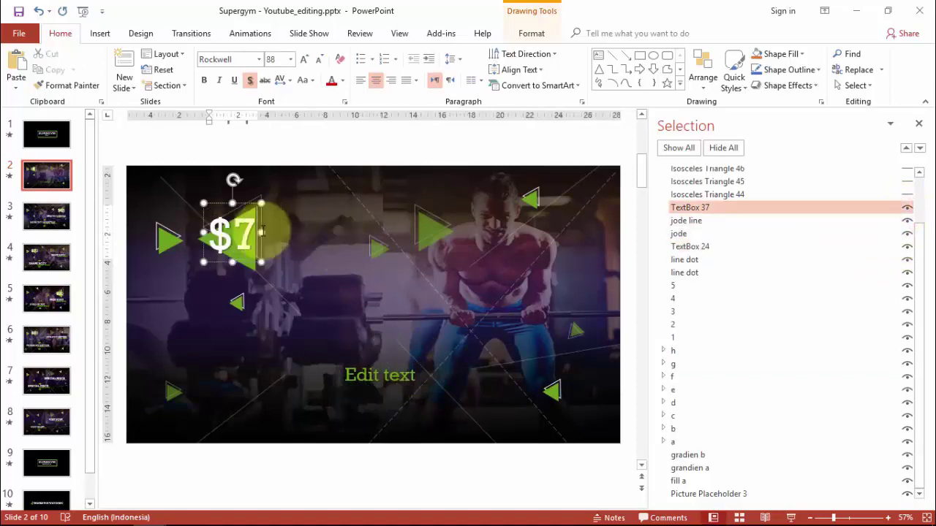
# Make Isosceles Triangles 44, 45 and 46 visible on slide 2
pyautogui.click(907, 181)
pyautogui.click(904, 169)
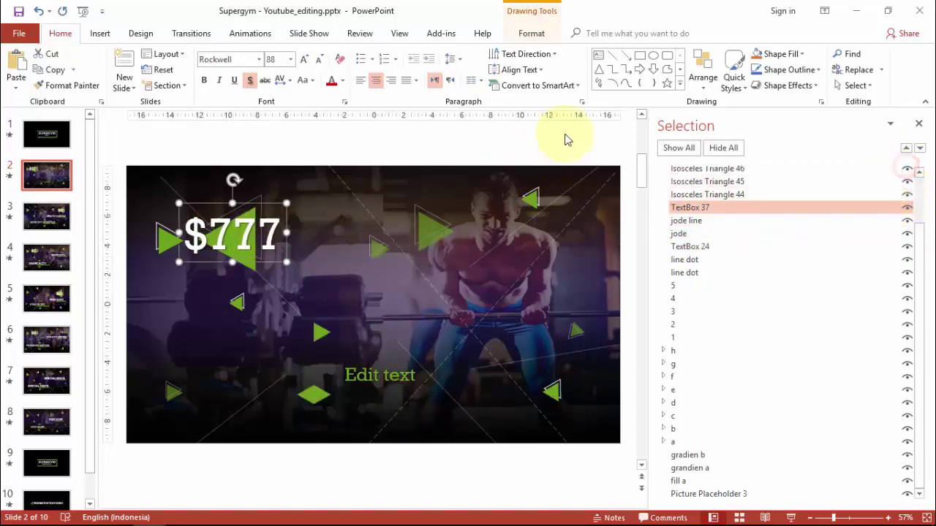